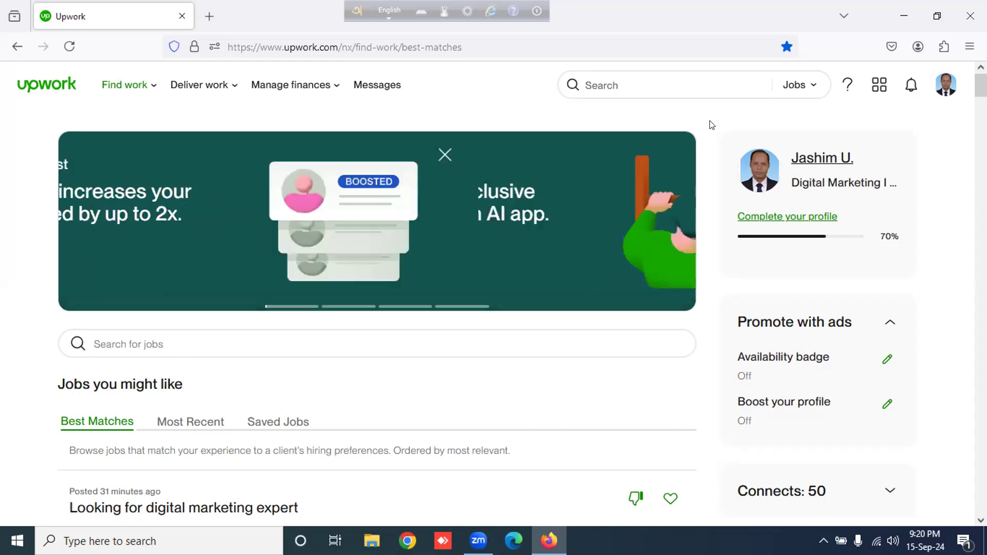
# - Go from the avatar menu's Account settings to the Password & Security settings page
pyautogui.click(947, 87)
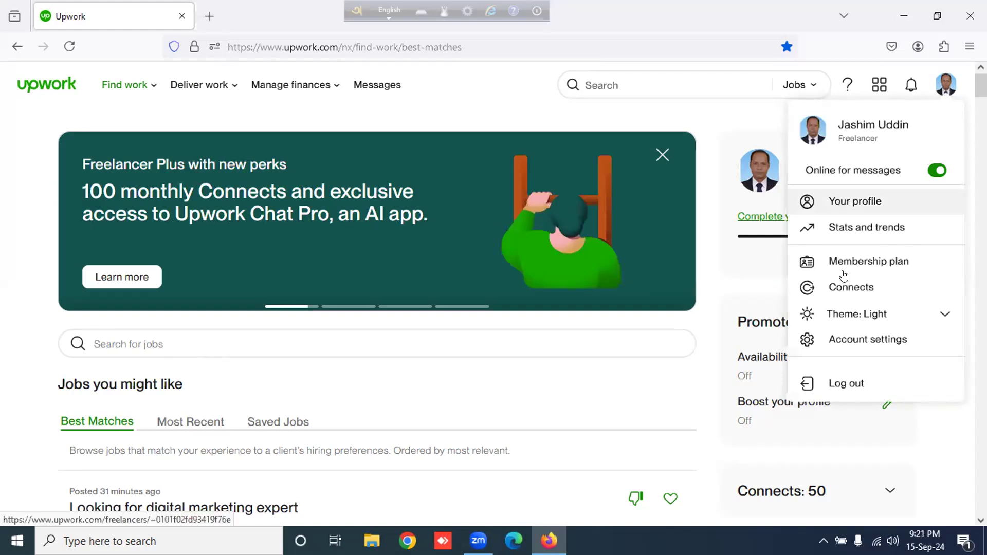
pyautogui.click(836, 345)
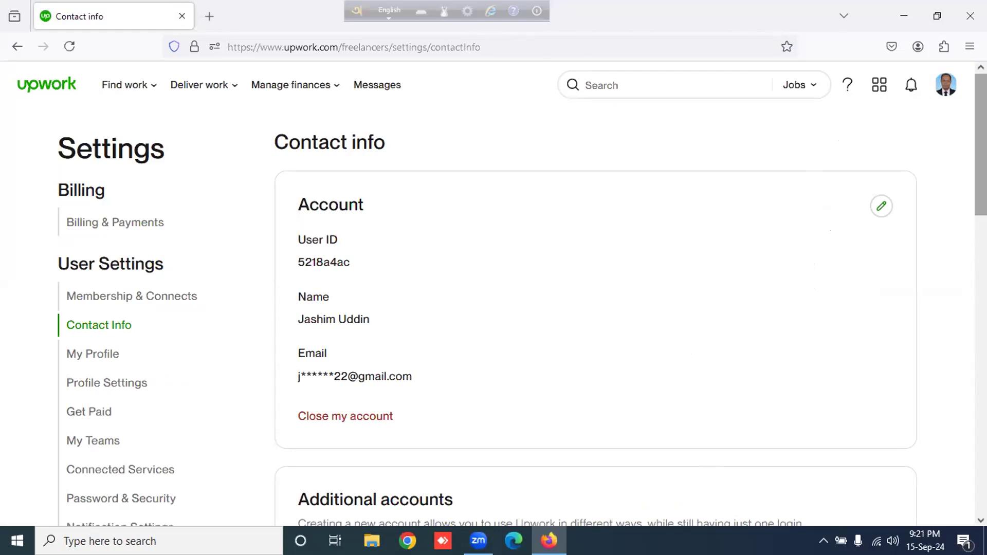
pyautogui.scroll(-3, 493, 293)
pyautogui.scroll(-2, 493, 293)
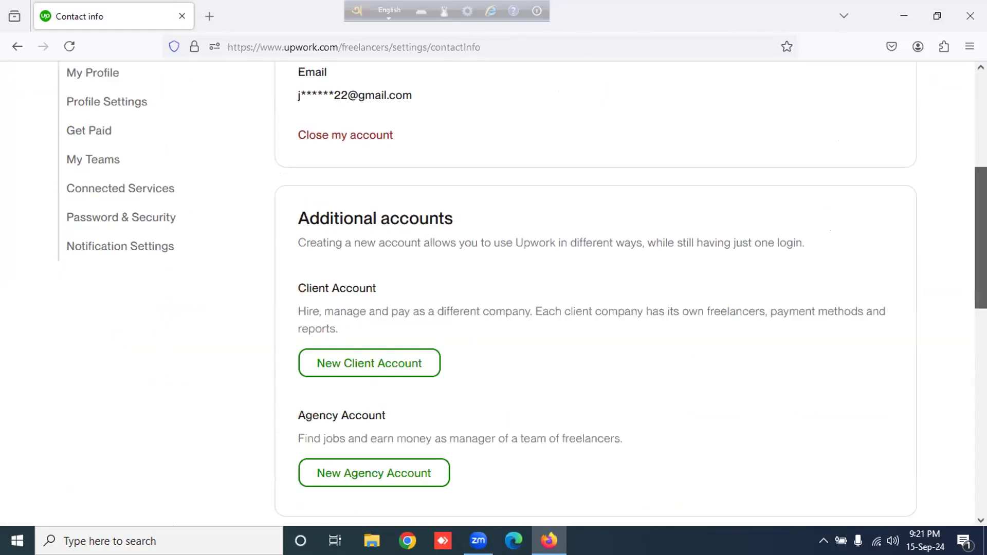
pyautogui.click(115, 216)
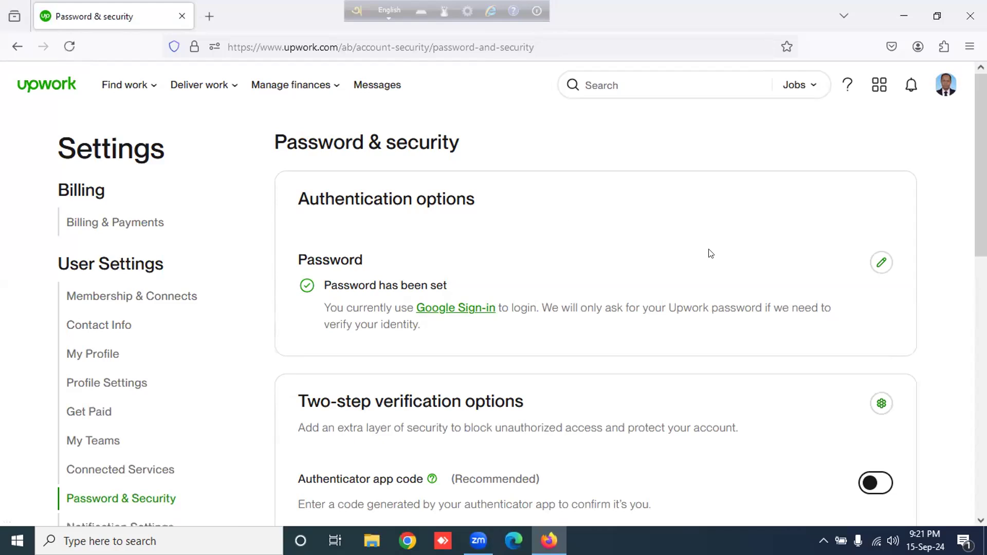
pyautogui.click(878, 264)
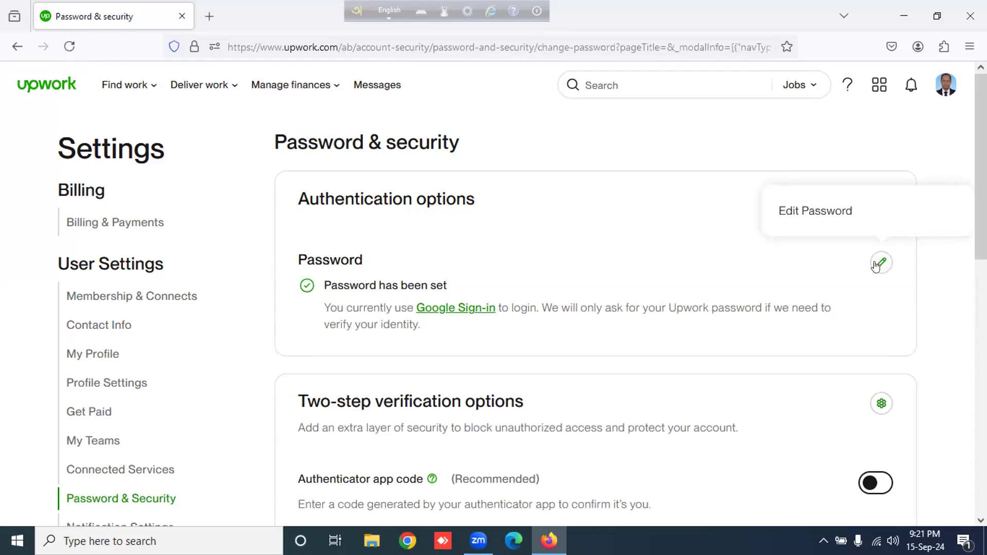
pyautogui.press('Escape')
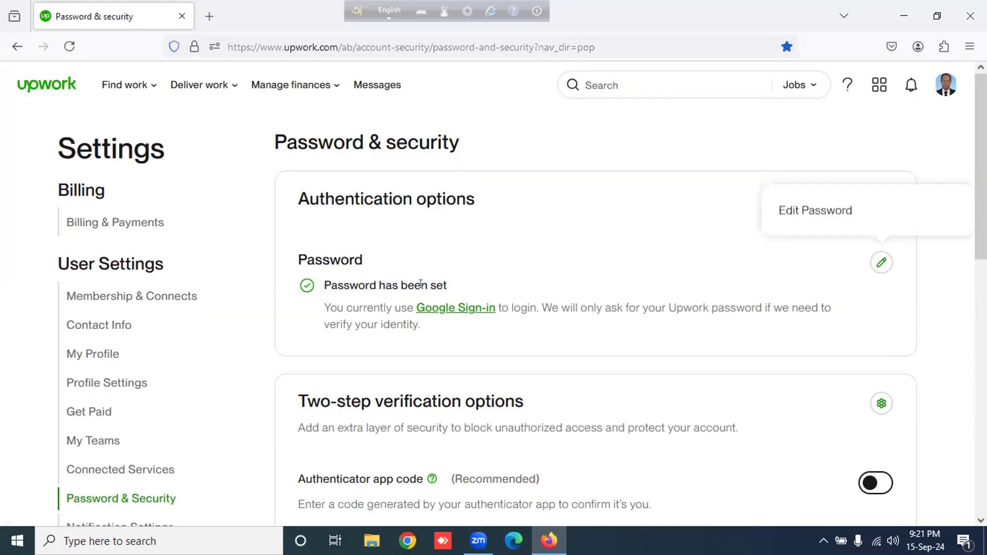
pyautogui.click(878, 263)
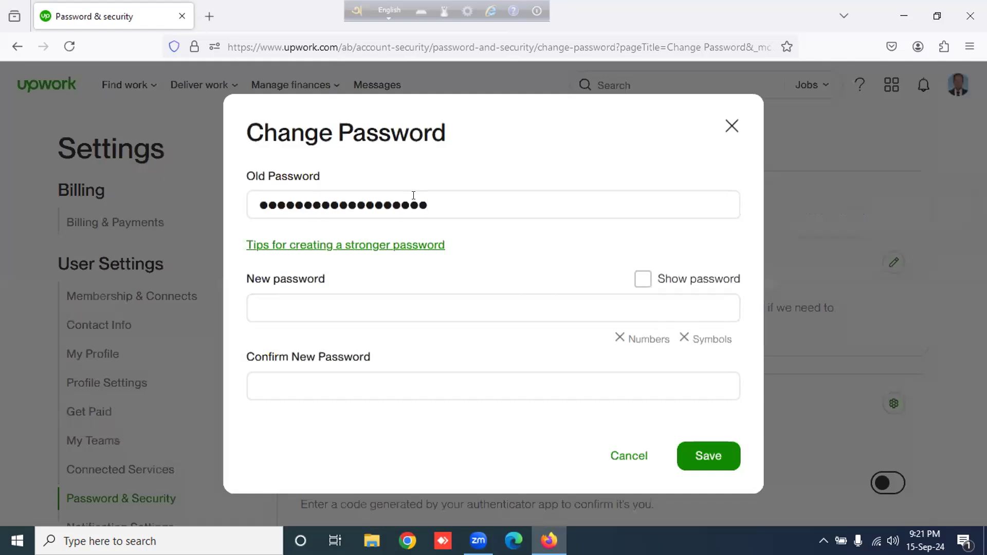
pyautogui.click(448, 196)
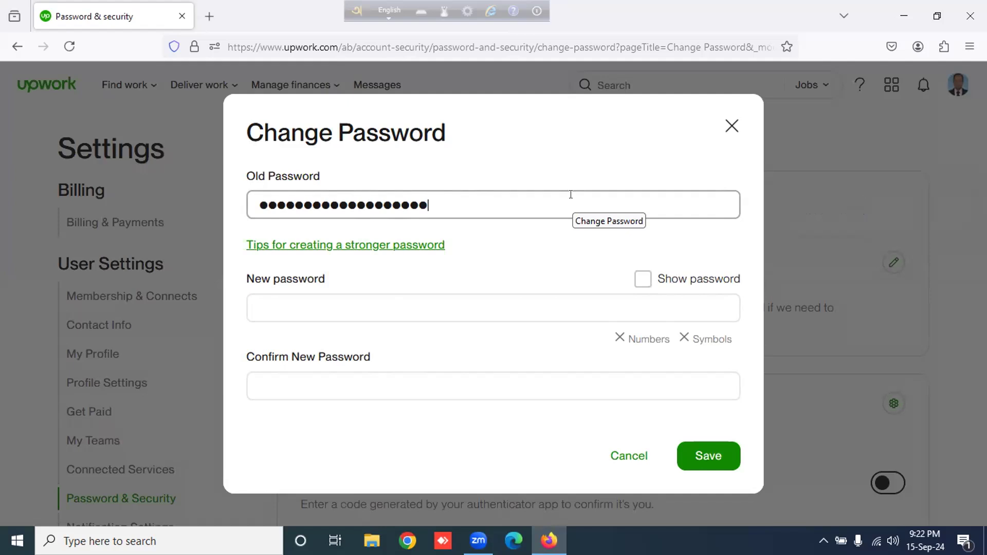
pyautogui.click(731, 126)
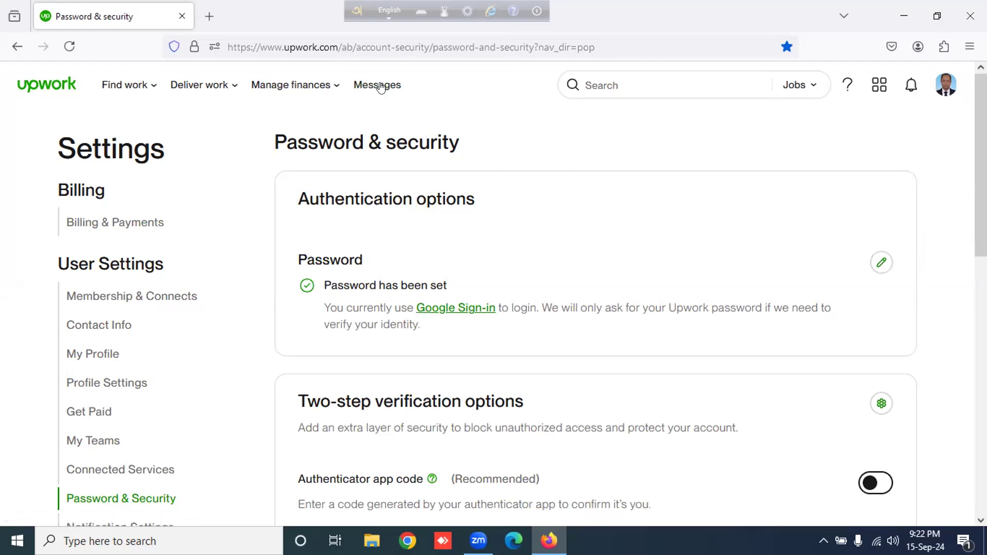
# - Open the Change Password form and fill New password with a Firefox-generated password
pyautogui.click(882, 262)
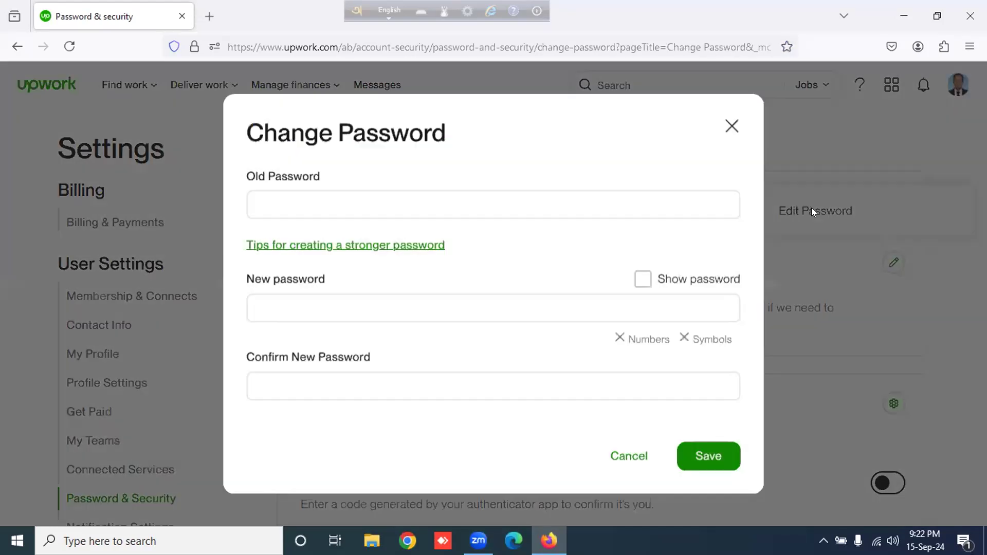
pyautogui.press('Escape')
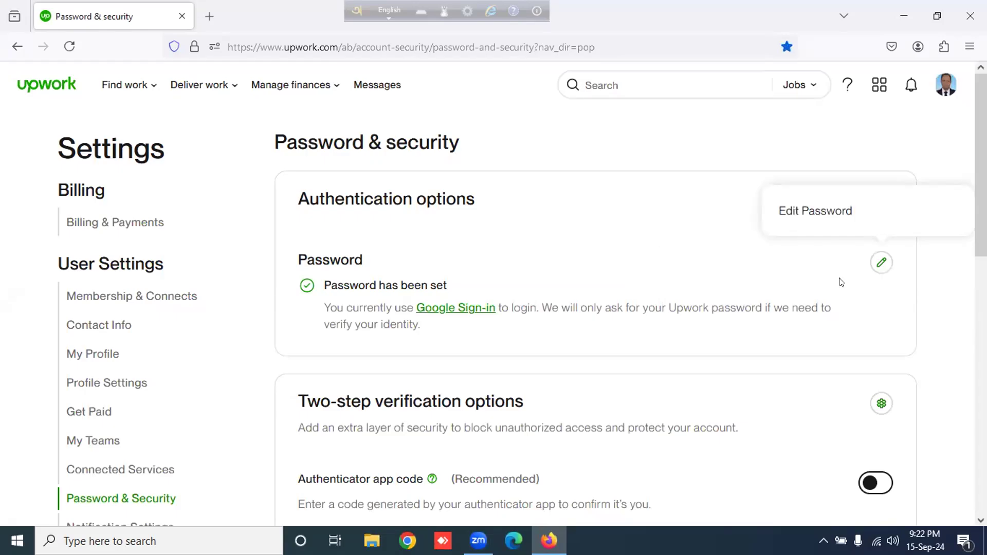
pyautogui.click(880, 262)
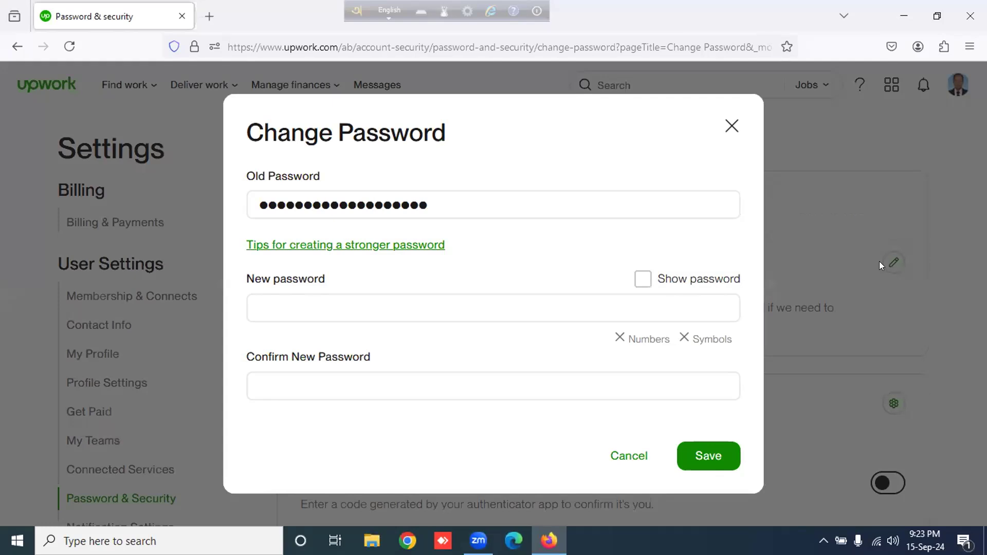
pyautogui.click(302, 308)
pyautogui.click(298, 391)
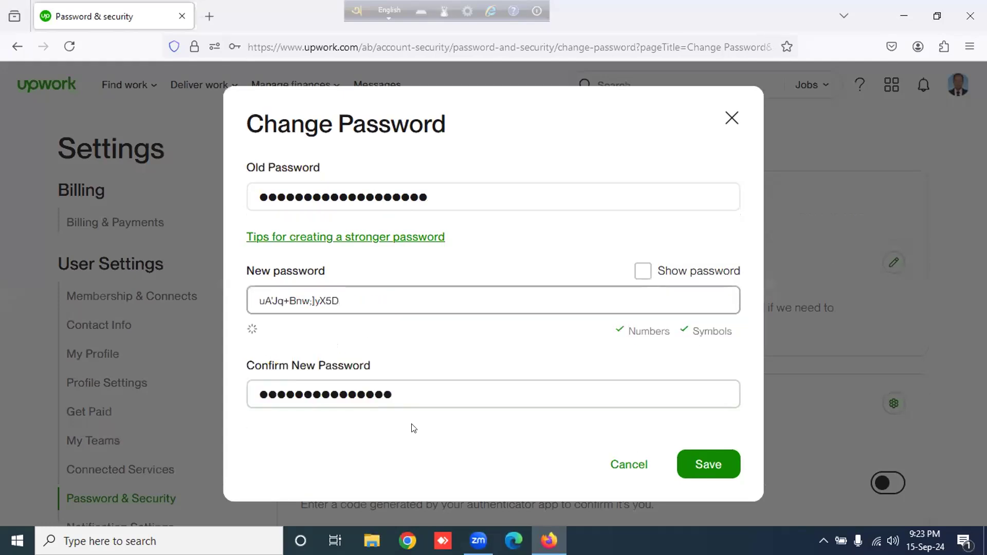
# - Clear the generated password from both New password and Confirm New Password fields
pyautogui.click(319, 473)
pyautogui.click(450, 299)
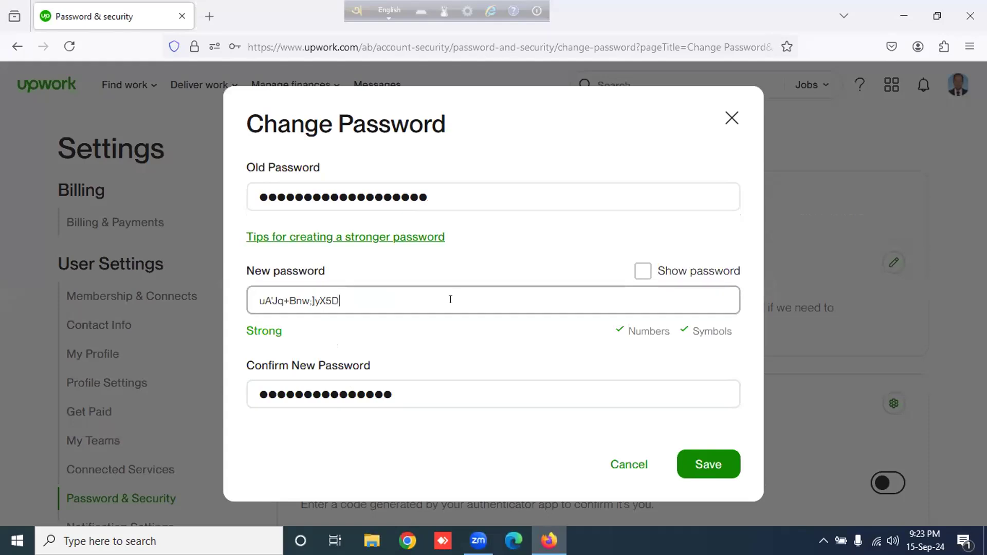
pyautogui.hotkey('ctrl', 'a')
pyautogui.press('BackSpace')
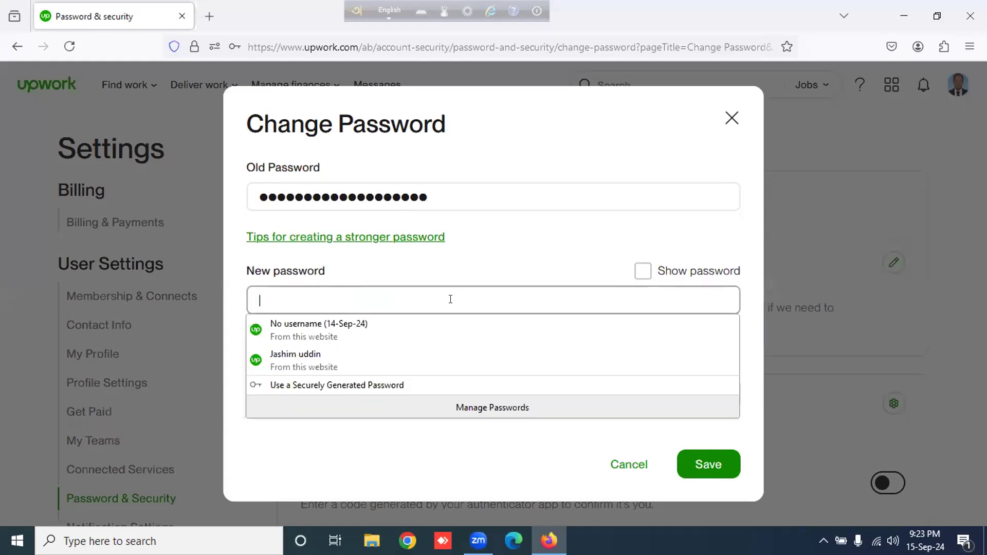
pyautogui.click(339, 440)
pyautogui.click(345, 366)
pyautogui.hotkey('ctrl', 'a')
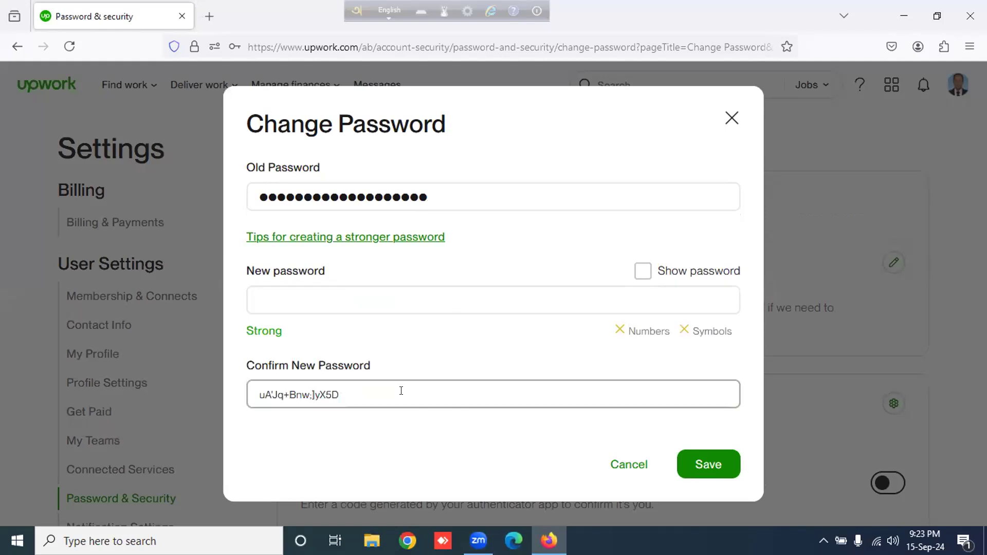
pyautogui.press('BackSpace')
pyautogui.press('Return')
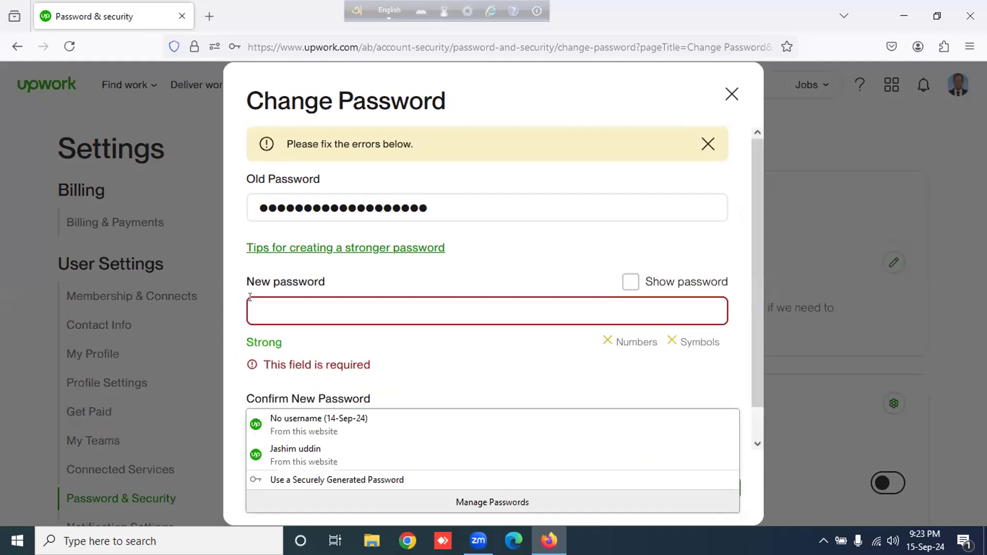
# - Tick Show password in the Change Password dialog and dismiss the autofill suggestions
pyautogui.click(229, 268)
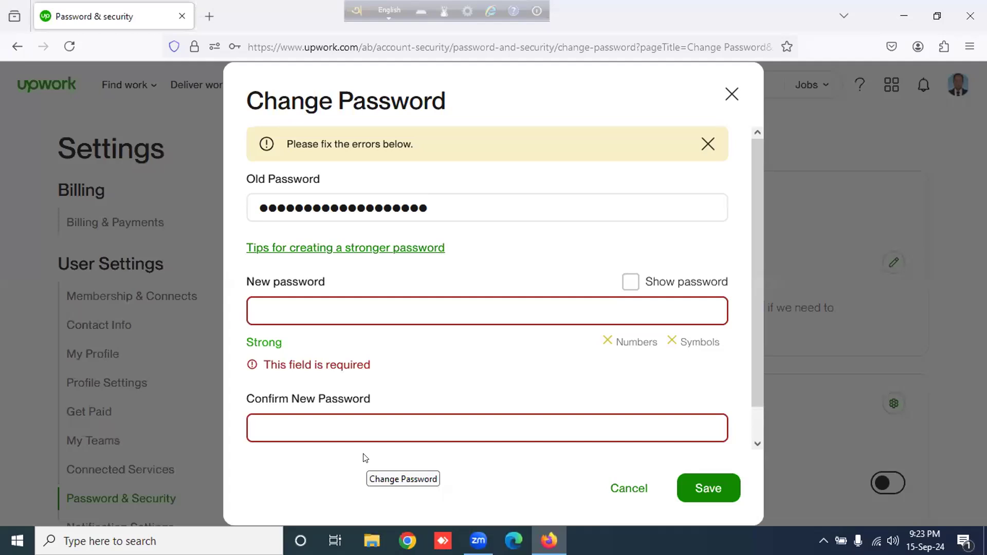
pyautogui.click(632, 282)
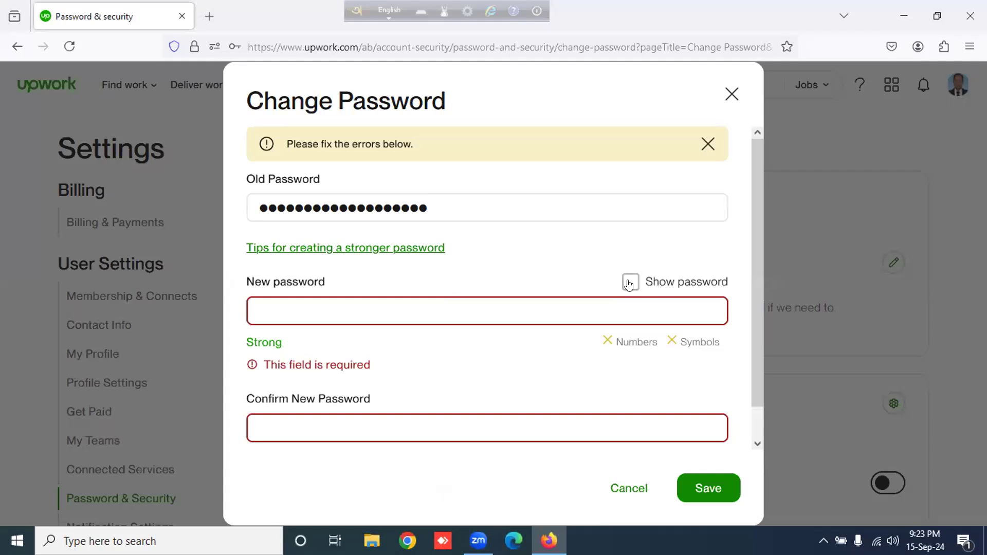
pyautogui.click(317, 311)
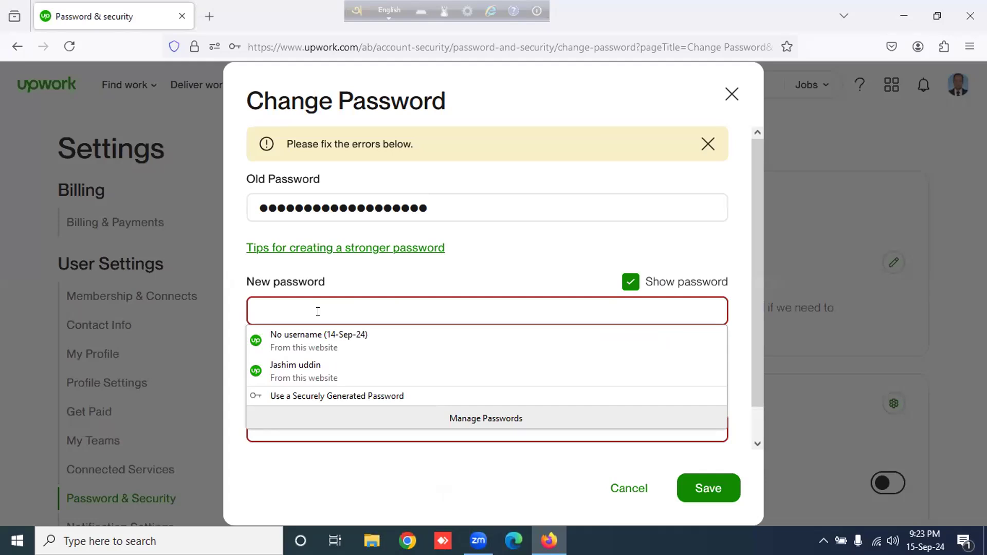
pyautogui.click(558, 272)
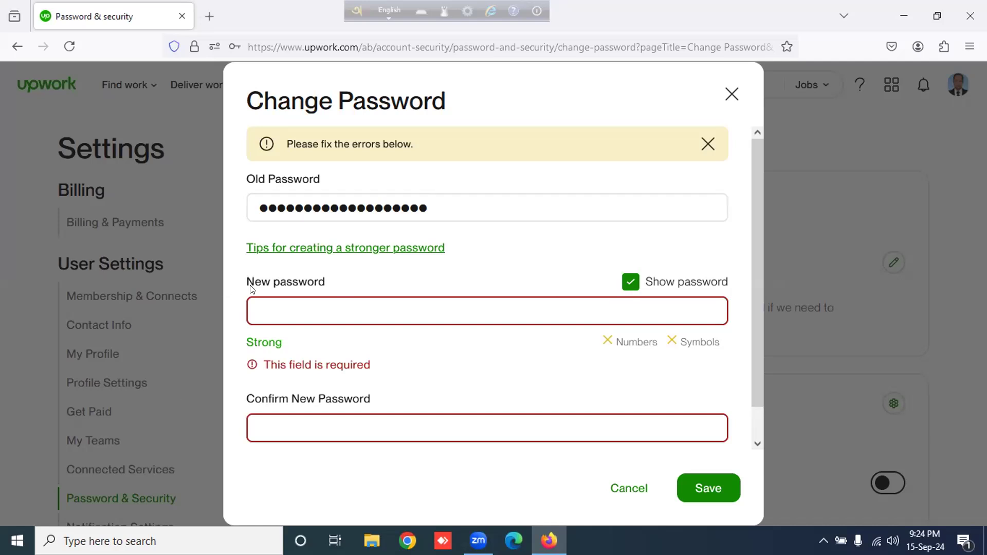
# - Enter the new password in the New password field, correcting its capitalisation
pyautogui.click(254, 308)
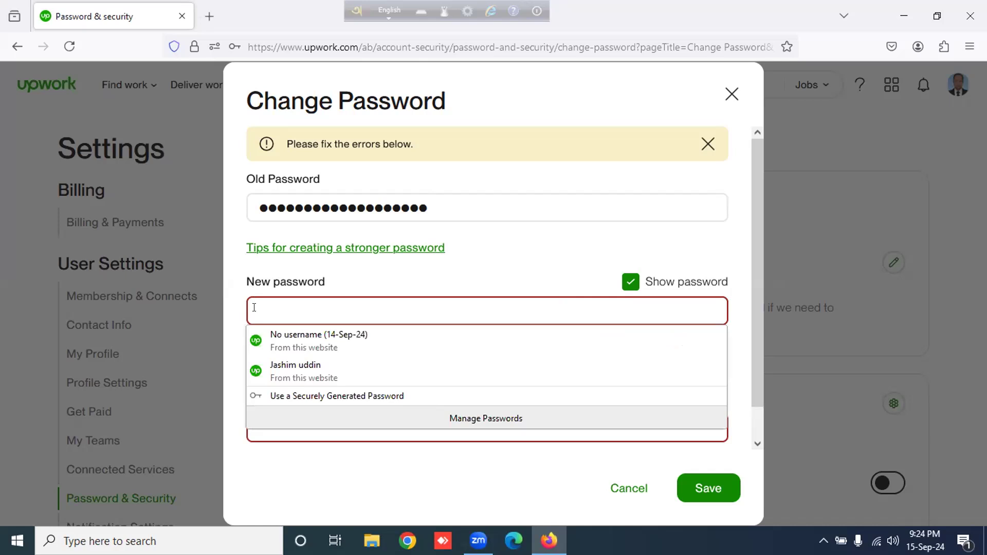
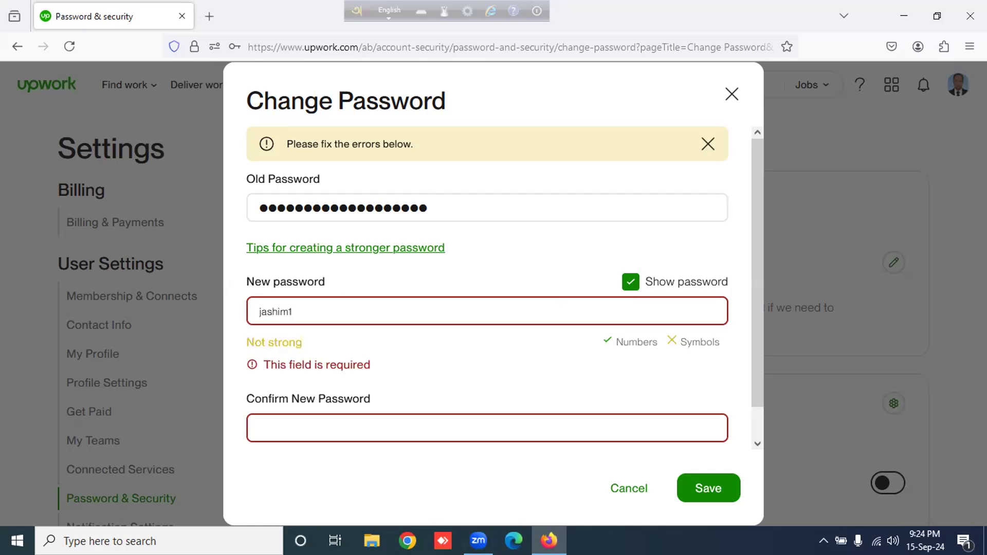
pyautogui.click(251, 423)
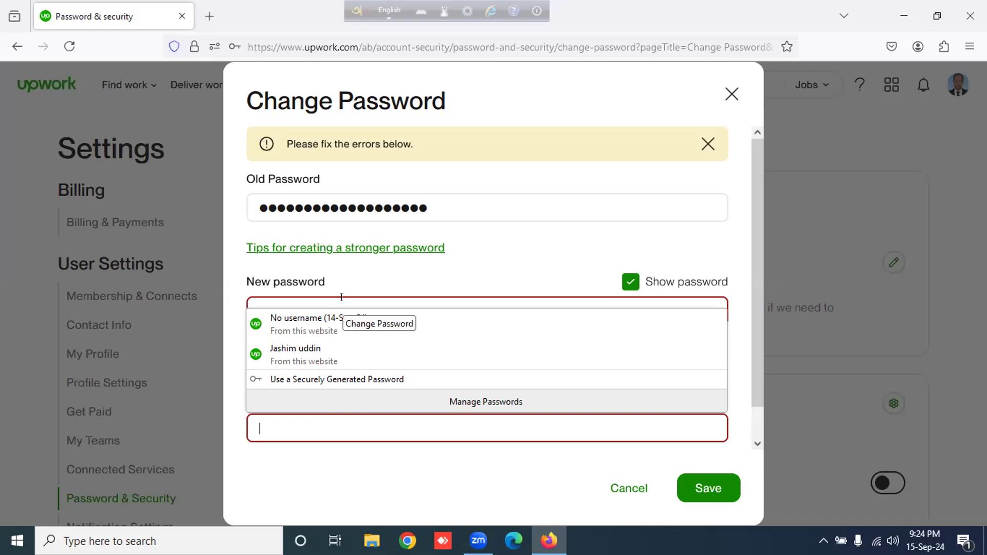
pyautogui.hotkey('ctrl', 'v')
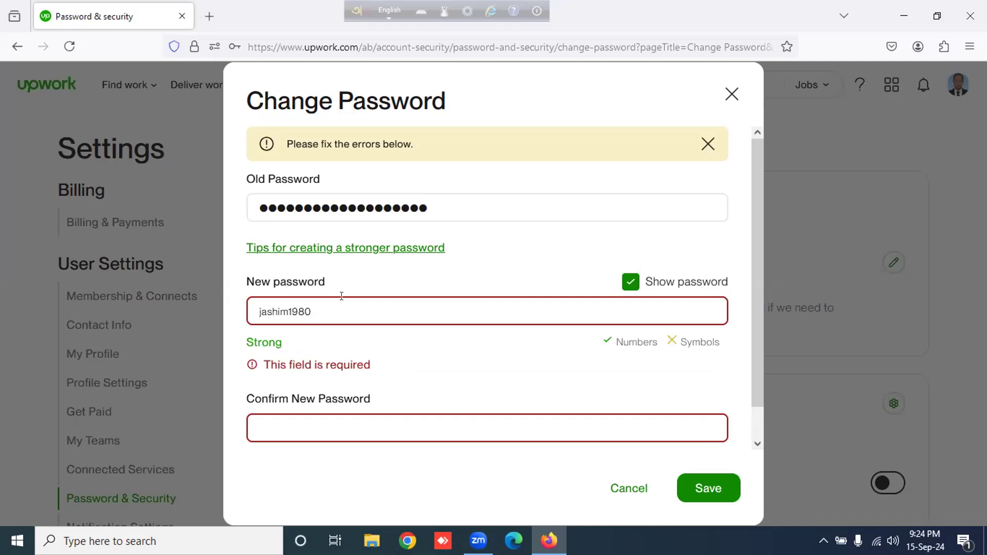
pyautogui.hotkey('ctrl', 'a')
pyautogui.press('BackSpace')
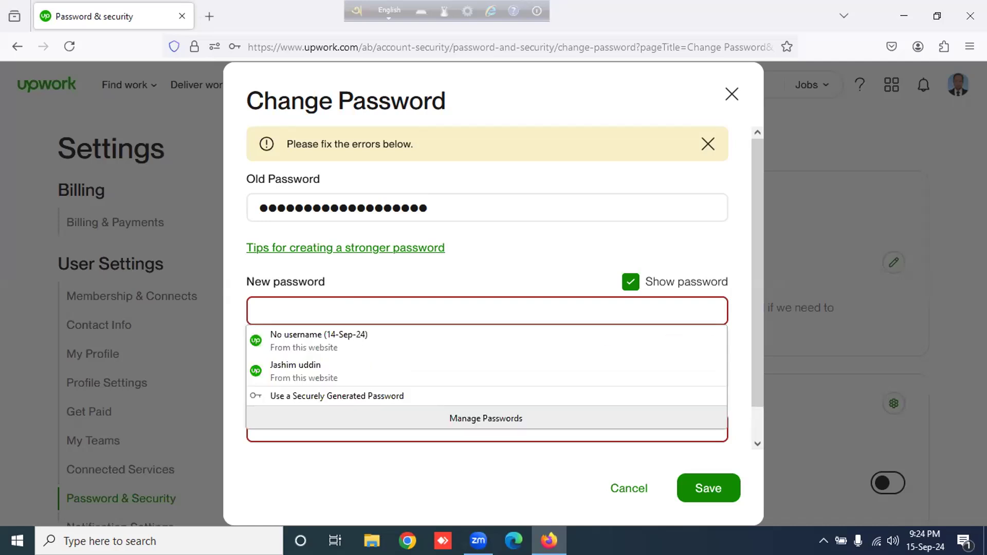
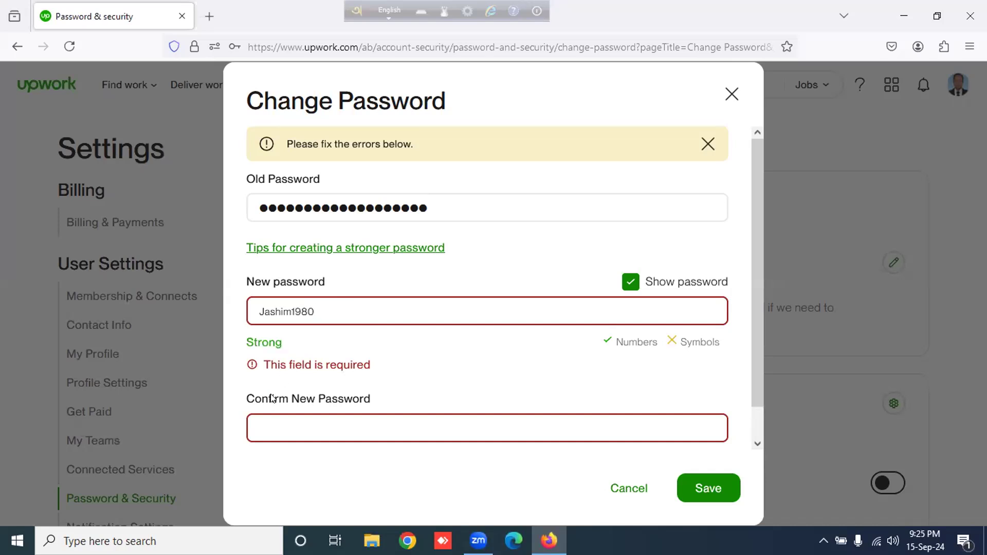
# - Type the matching confirmation password and submit the change with Save
pyautogui.click(262, 425)
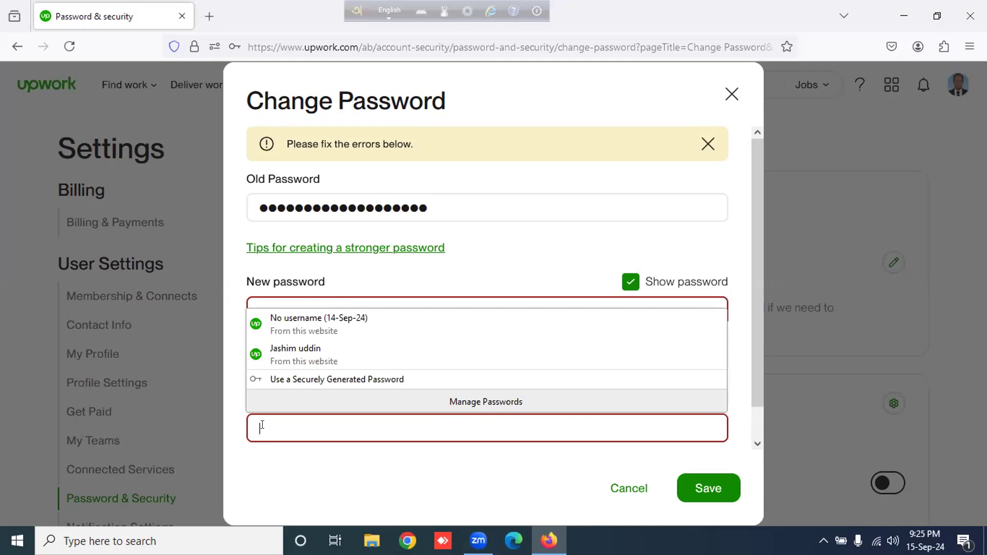
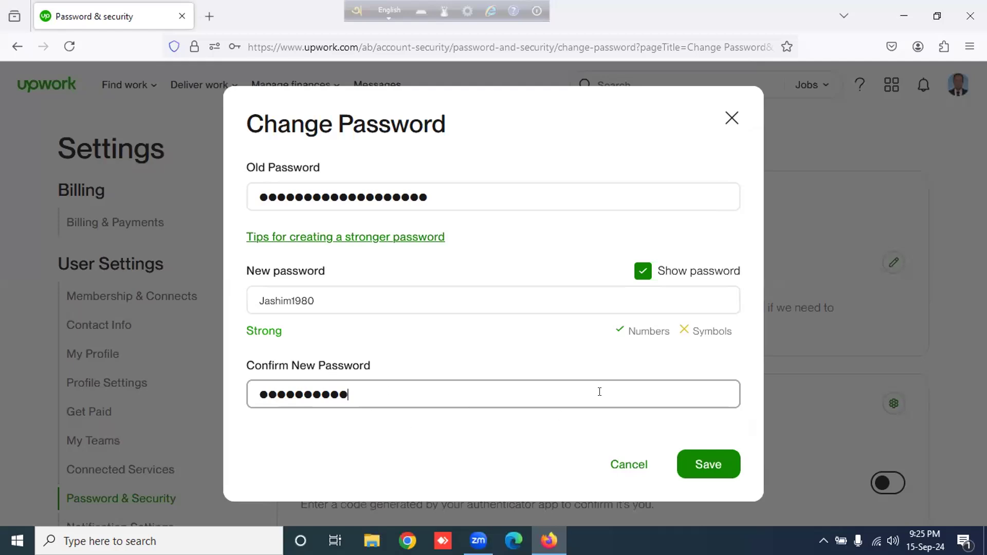
pyautogui.click(706, 463)
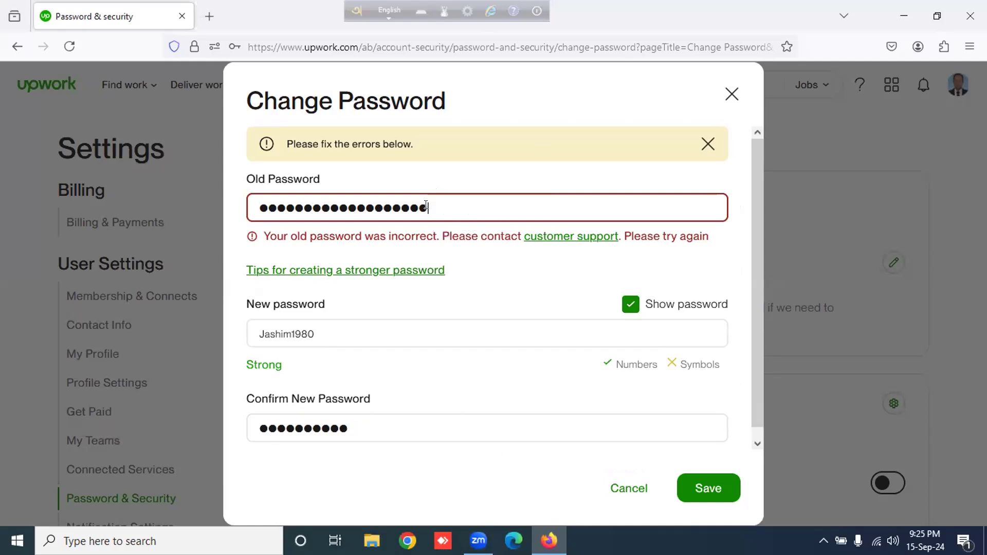
# - Replace the Old Password entry with the correct current password and save the change
pyautogui.press('BackSpace')
pyautogui.press('BackSpace')
pyautogui.press('BackSpace')
pyautogui.press('BackSpace')
pyautogui.press('BackSpace')
pyautogui.press('BackSpace')
pyautogui.press('BackSpace')
pyautogui.press('BackSpace')
pyautogui.press('BackSpace')
pyautogui.press('BackSpace')
pyautogui.press('BackSpace')
pyautogui.press('BackSpace')
pyautogui.press('BackSpace')
pyautogui.press('BackSpace')
pyautogui.press('BackSpace')
pyautogui.press('BackSpace')
pyautogui.press('BackSpace')
pyautogui.press('BackSpace')
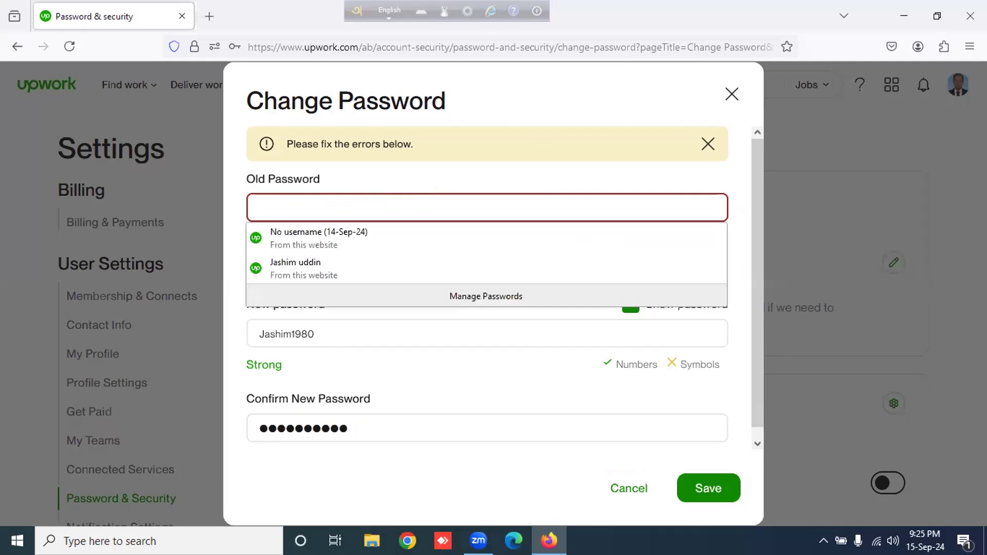
pyautogui.write('****')
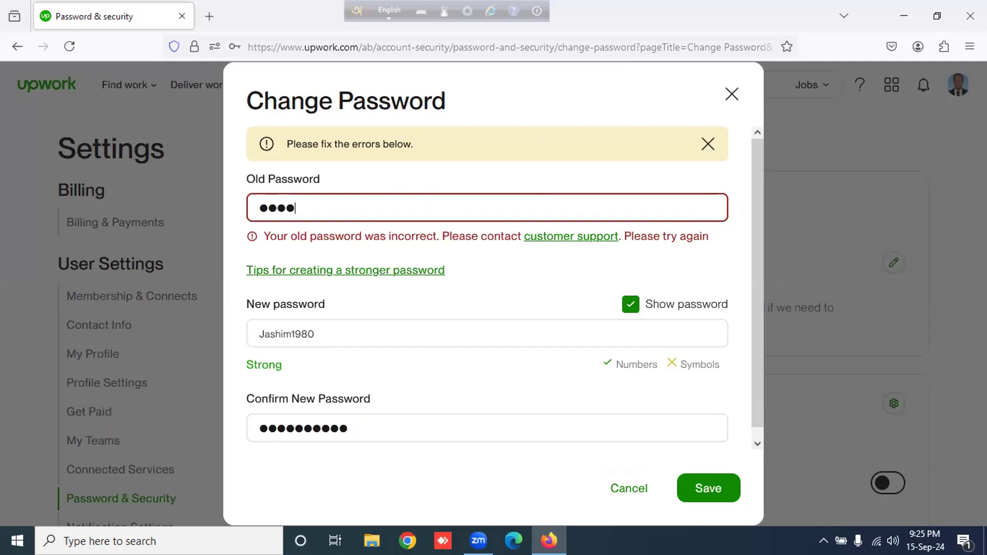
pyautogui.write('******')
pyautogui.click(715, 489)
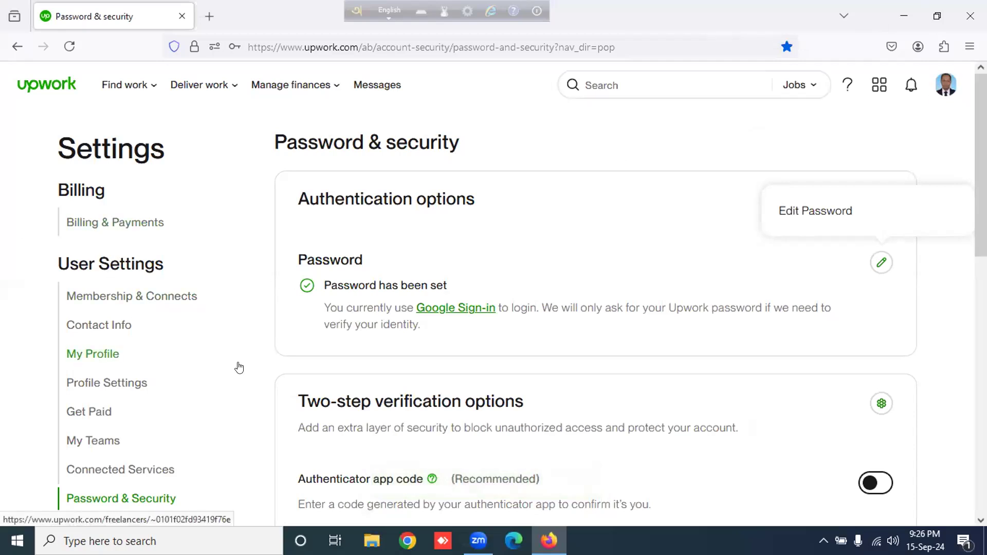
# - Choose Contact Info in the Settings sidebar, then focus the login page's Username or Email field
pyautogui.scroll(-3, 353, 379)
pyautogui.scroll(-3, 257, 380)
pyautogui.scroll(5, 121, 330)
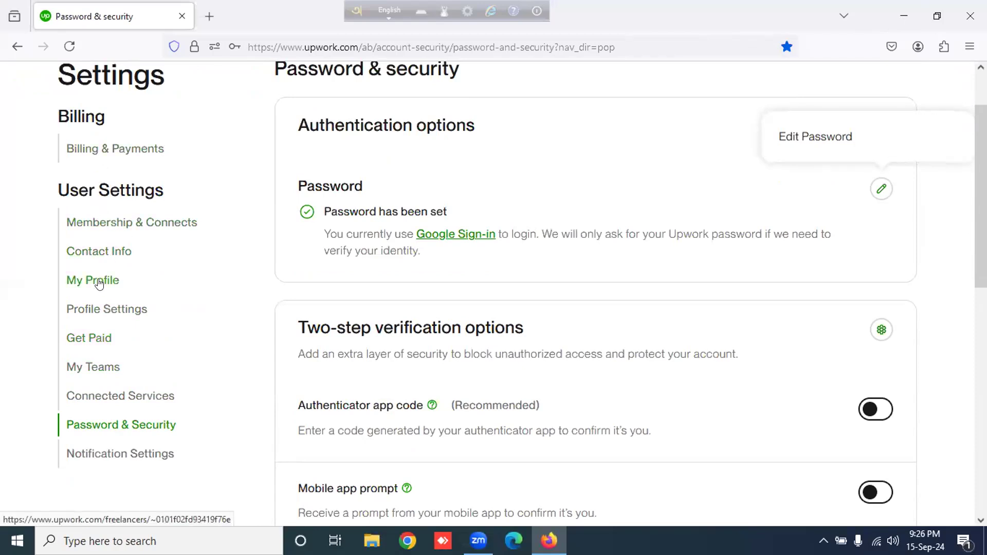
pyautogui.click(110, 251)
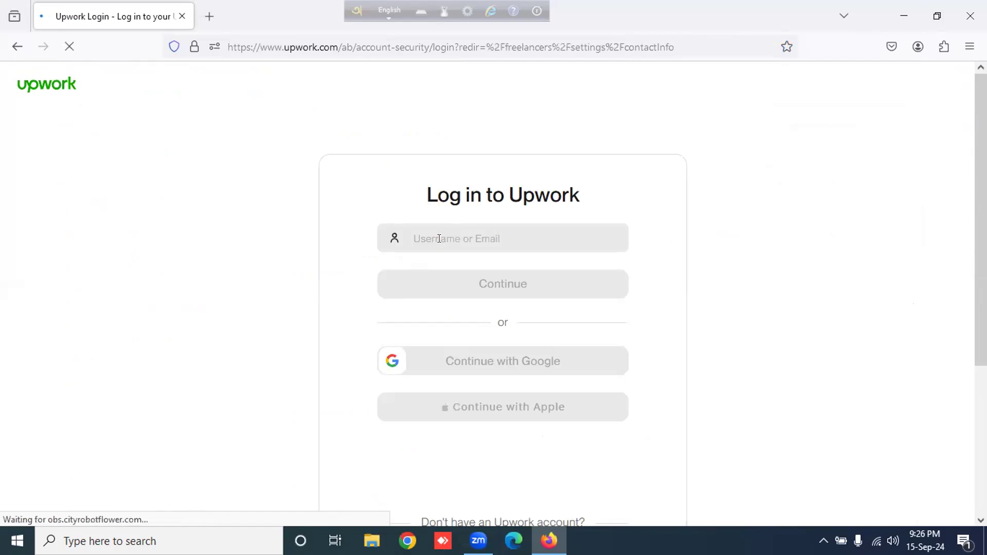
pyautogui.click(468, 239)
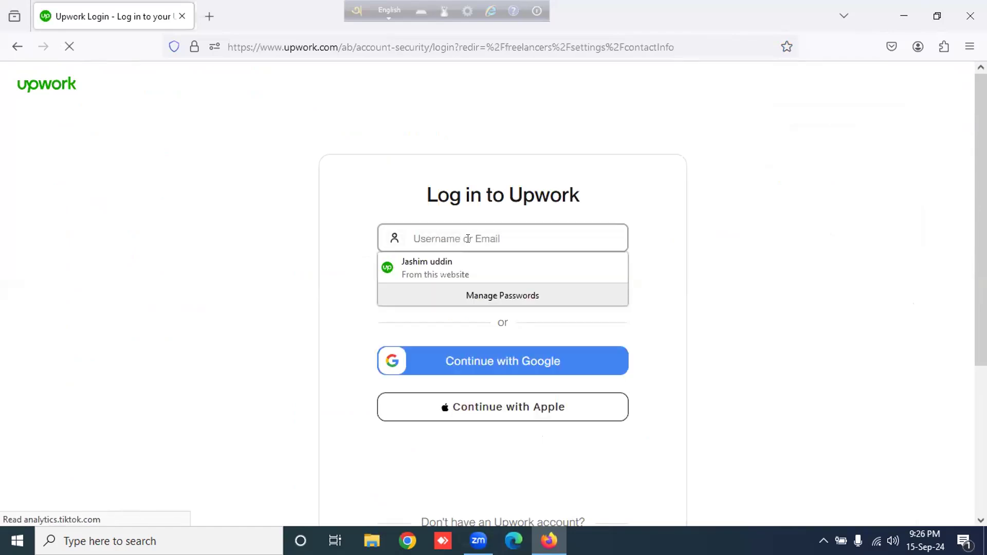
pyautogui.click(437, 237)
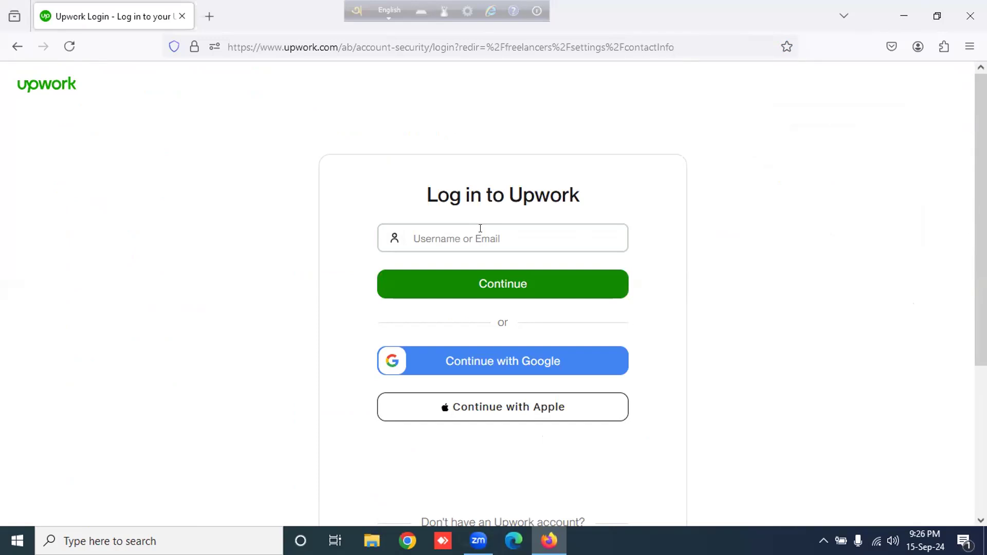
# - Enter the account's Gmail address as the username and continue the login
pyautogui.click(416, 237)
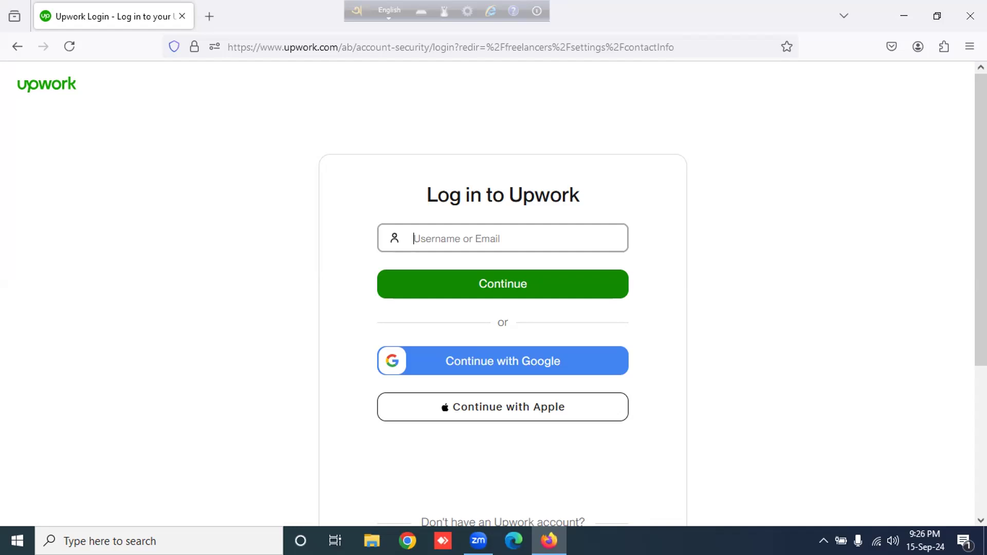
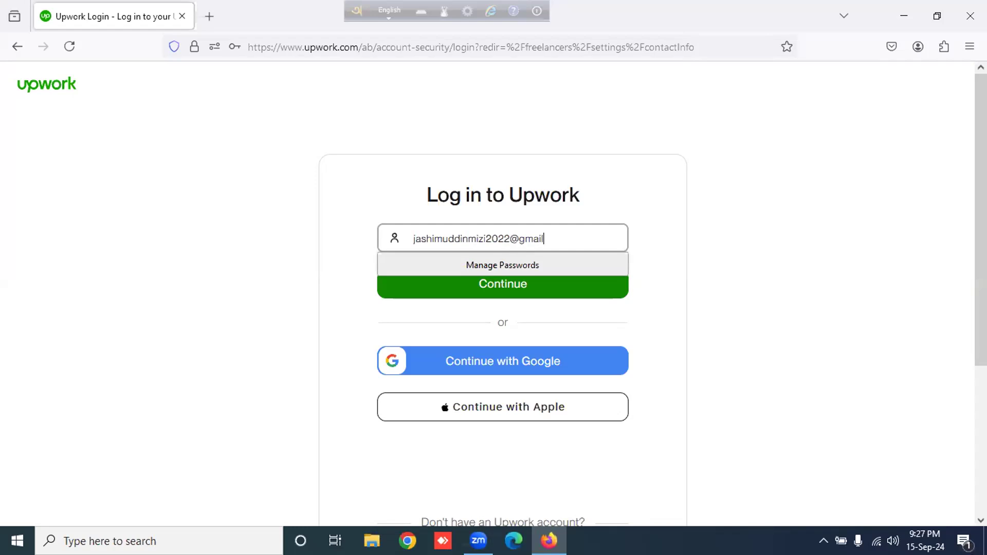
pyautogui.click(493, 286)
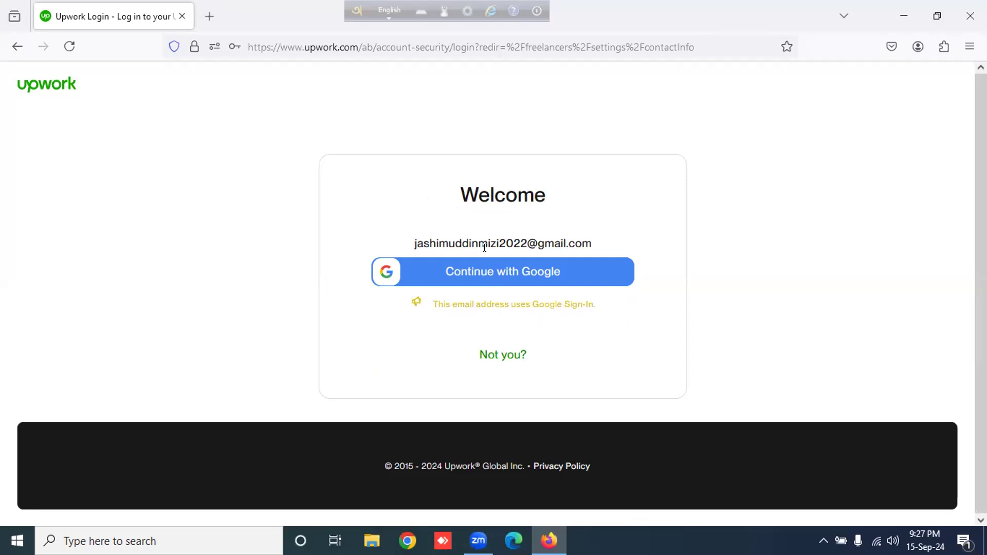
# - Return to Upwork's home page and log in with Continue with Google, allowing the pop-up
pyautogui.moveTo(432, 301); pyautogui.dragTo(632, 306)
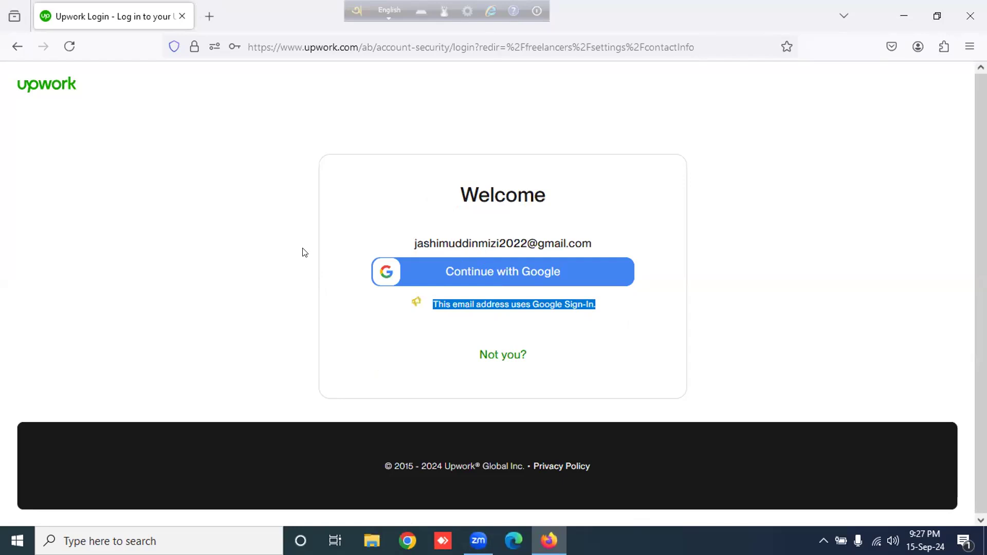
pyautogui.click(43, 86)
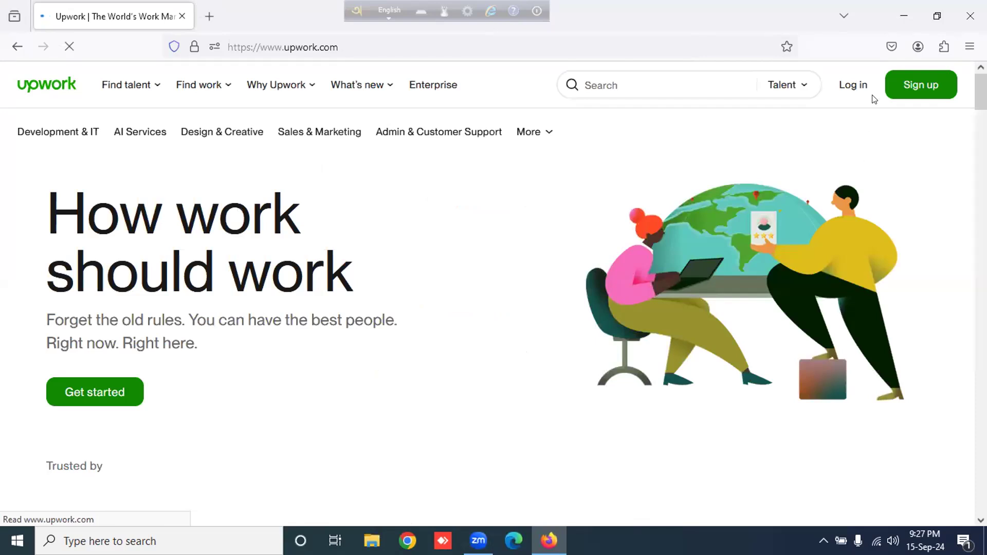
pyautogui.click(852, 90)
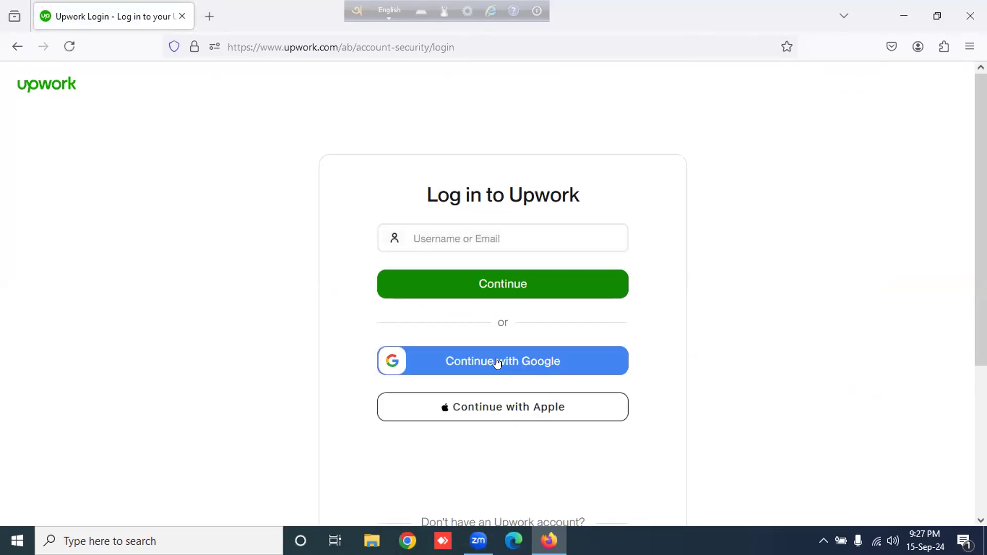
pyautogui.click(497, 363)
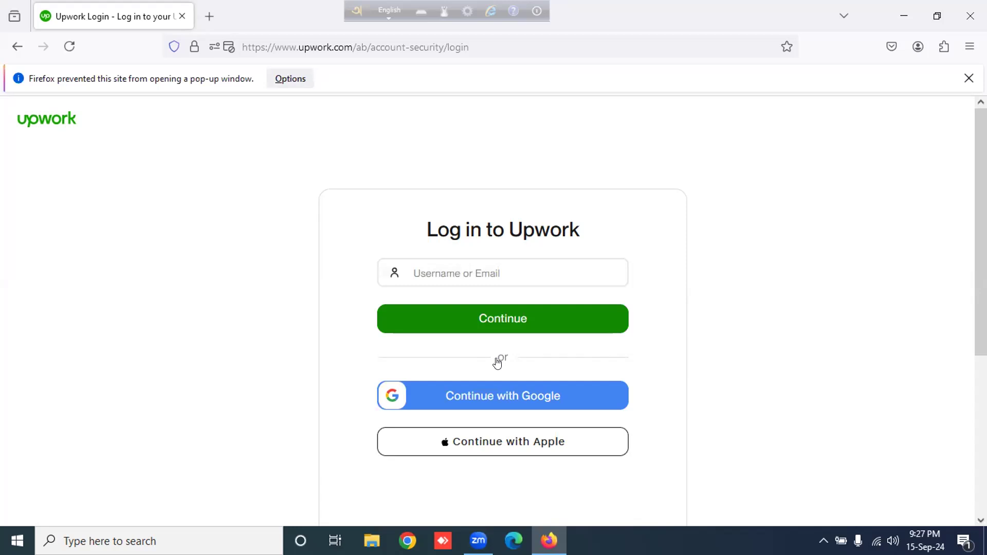
pyautogui.click(492, 393)
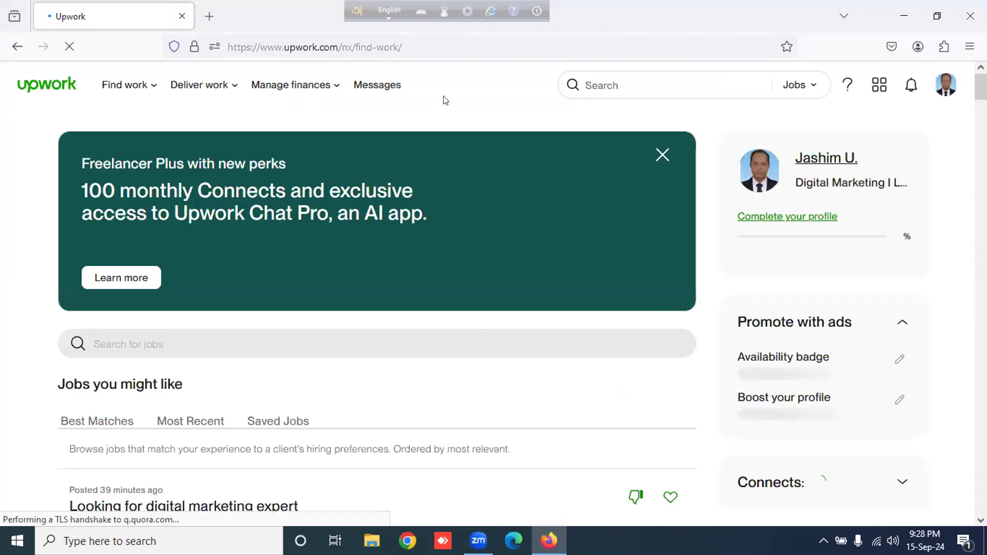
# - Open a new Firefox tab and search Google for 'gmail'
pyautogui.click(935, 17)
pyautogui.click(309, 110)
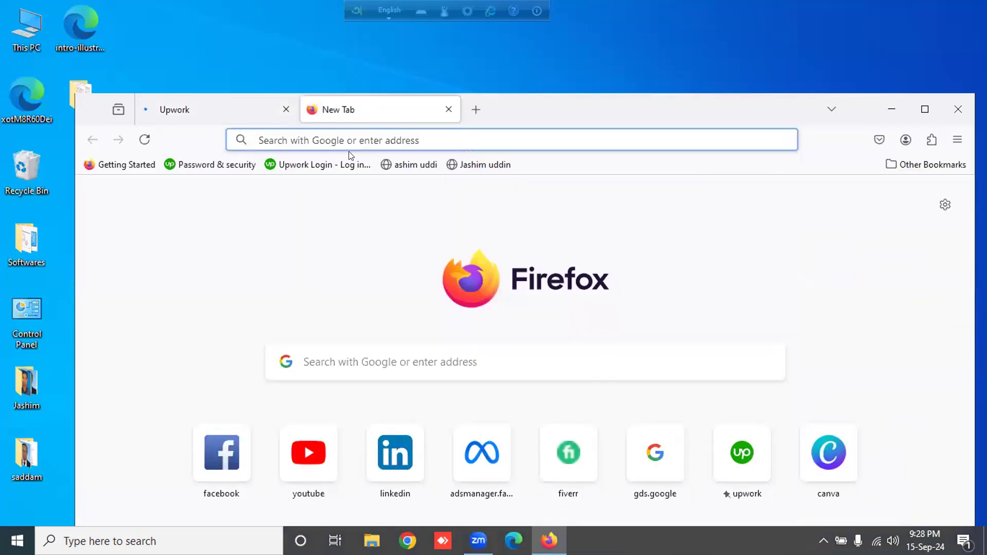
pyautogui.click(297, 136)
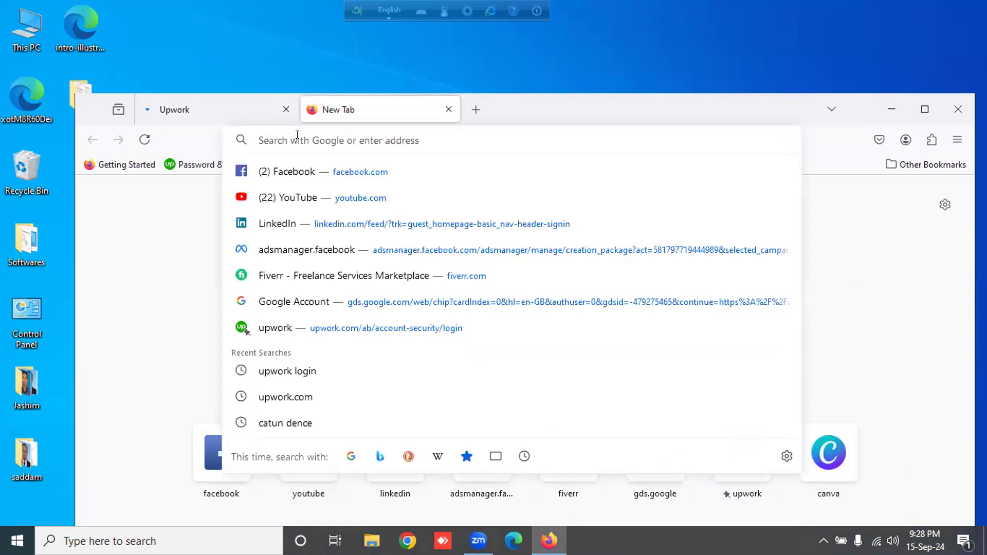
pyautogui.write('g')
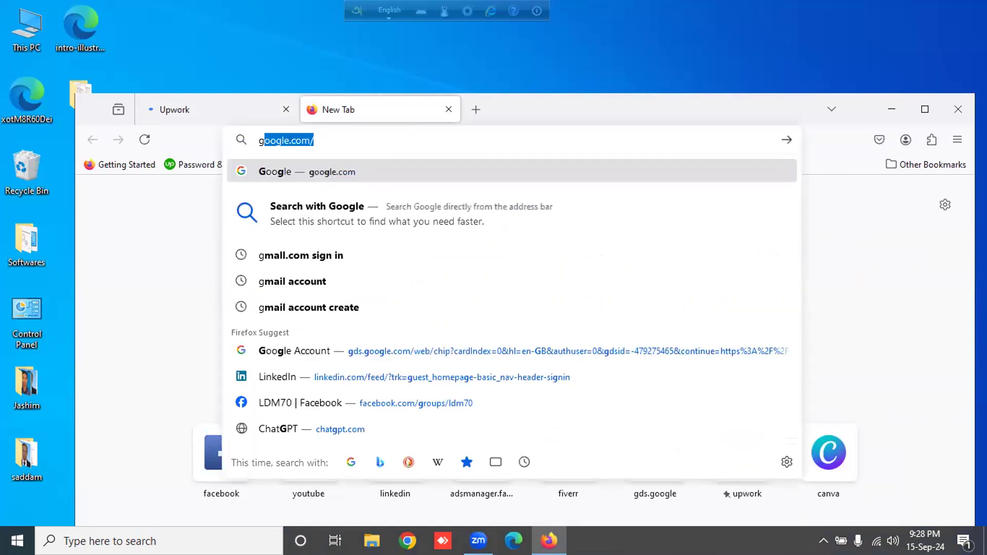
pyautogui.write('mail')
pyautogui.press('Return')
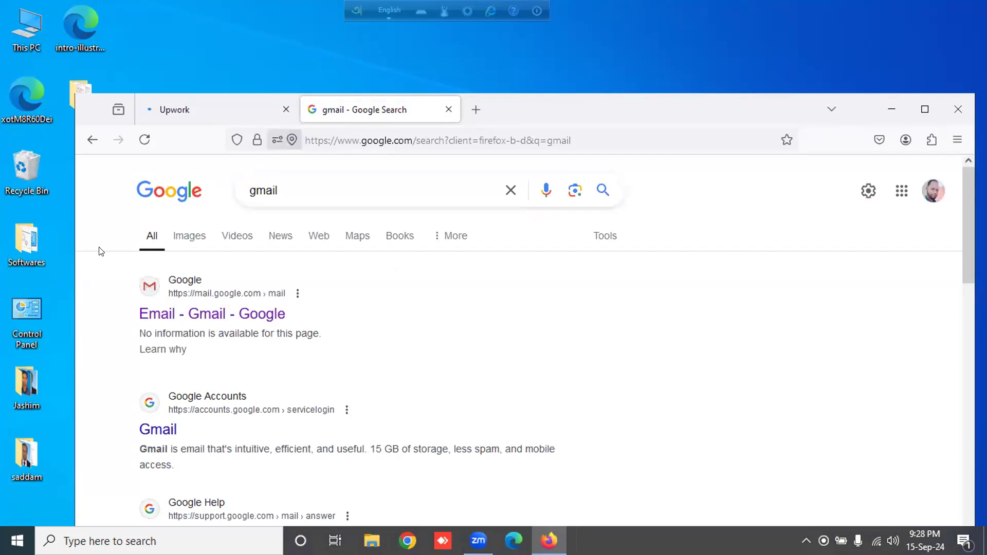
# - Open Gmail from the results, read the 'Your new password is set' email, and go back to the inbox
pyautogui.click(198, 315)
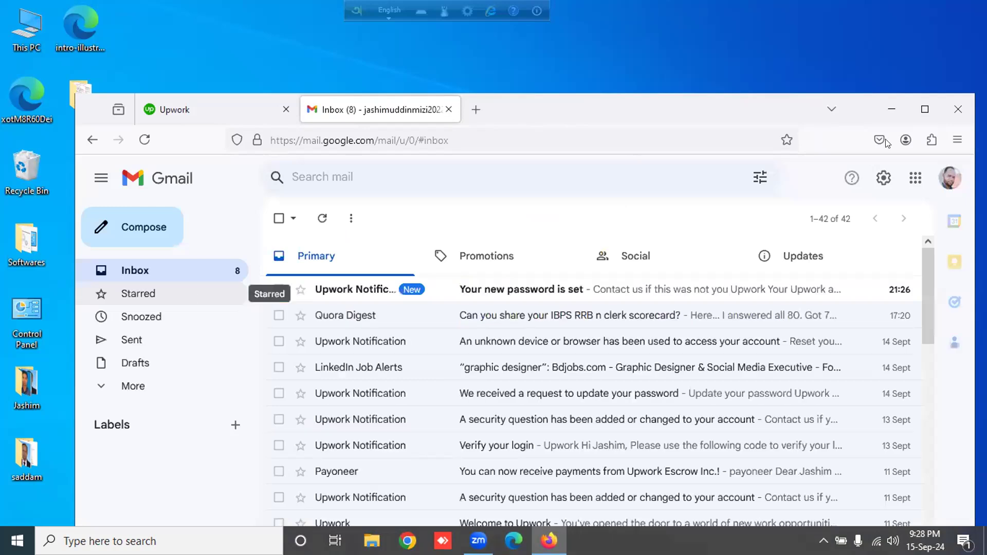
pyautogui.press('super+Up')
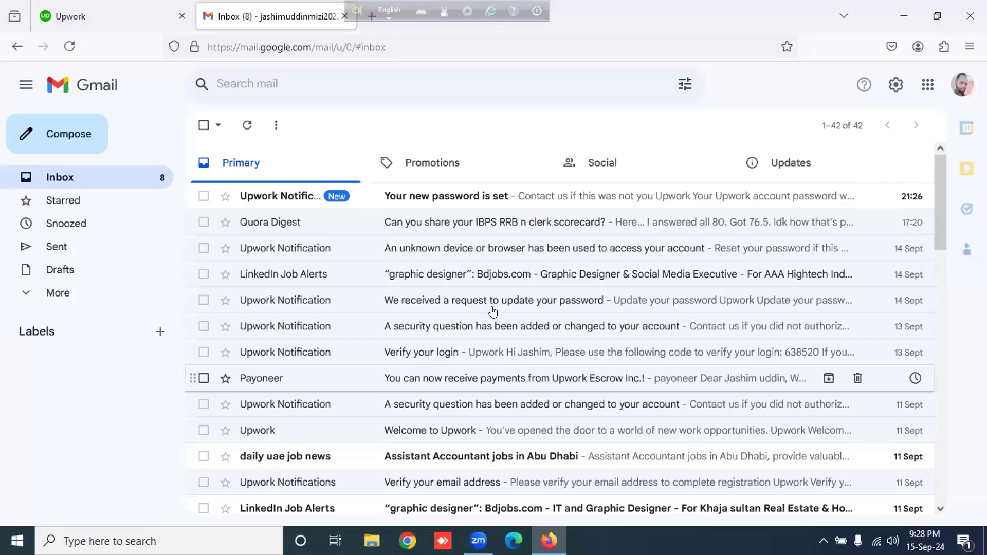
pyautogui.click(436, 195)
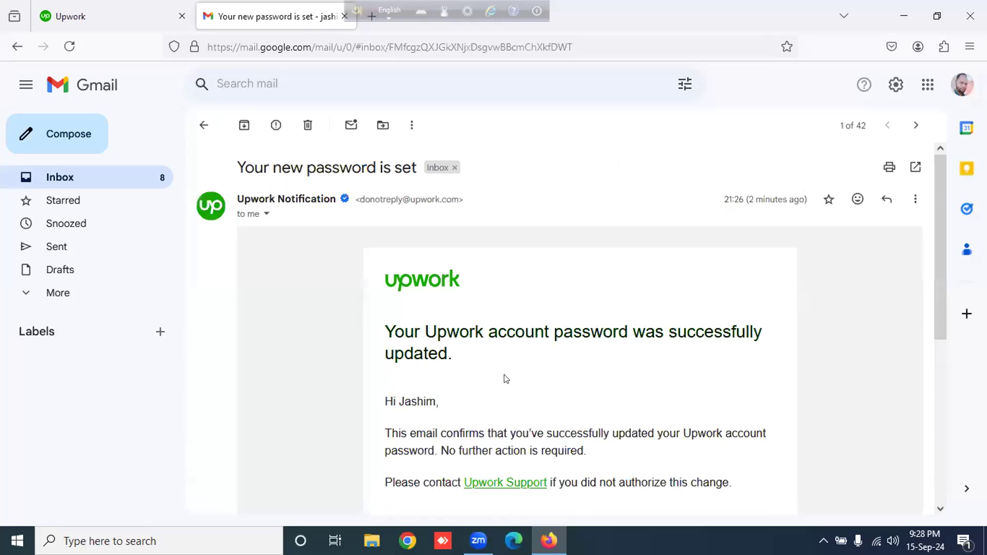
pyautogui.scroll(-2, 505, 379)
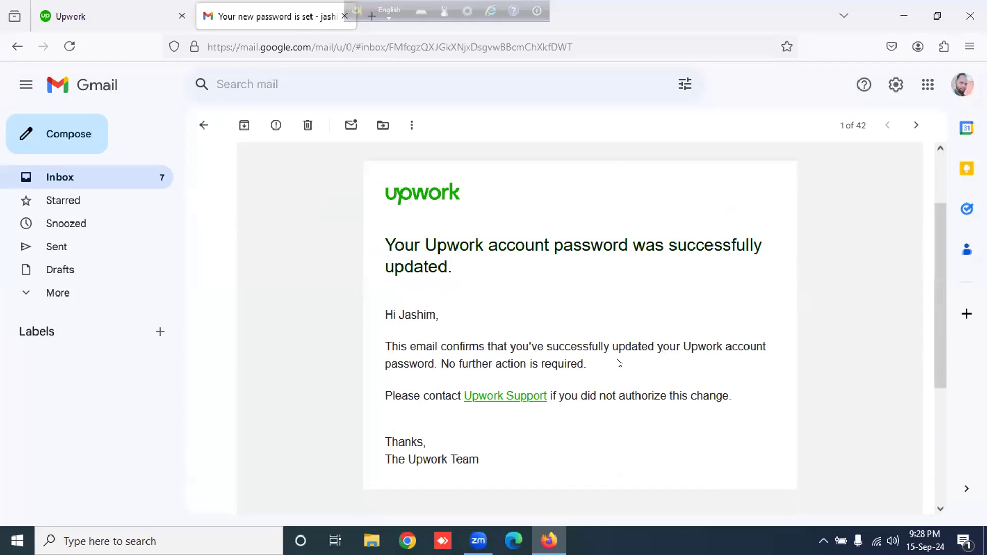
pyautogui.moveTo(583, 363); pyautogui.dragTo(475, 364)
pyautogui.moveTo(212, 138); pyautogui.dragTo(202, 132)
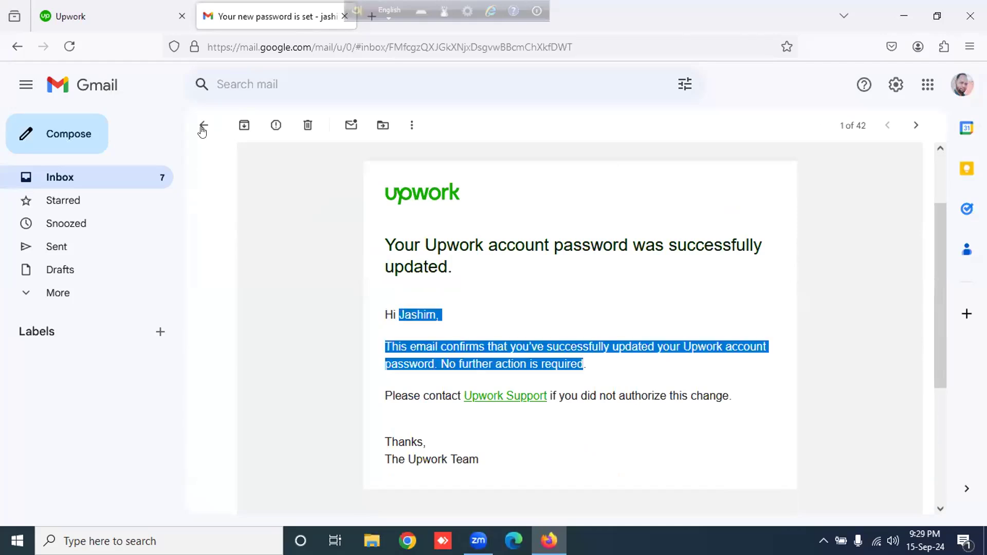
pyautogui.click(202, 131)
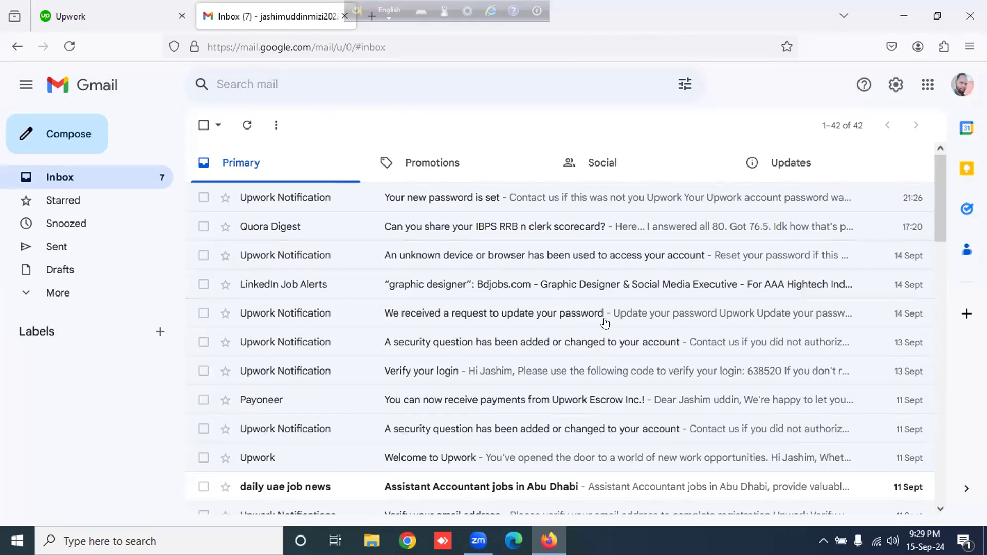
pyautogui.scroll(-3, 452, 155)
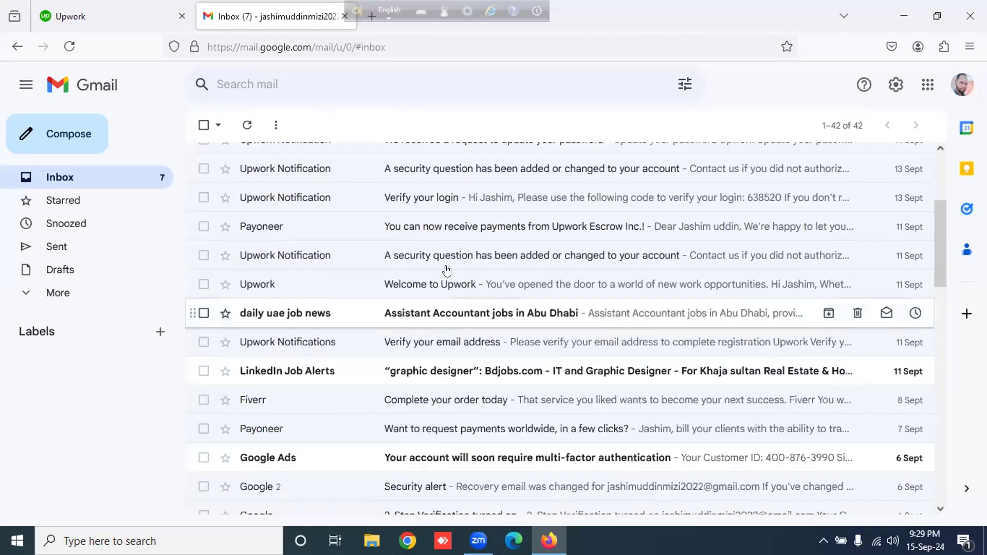